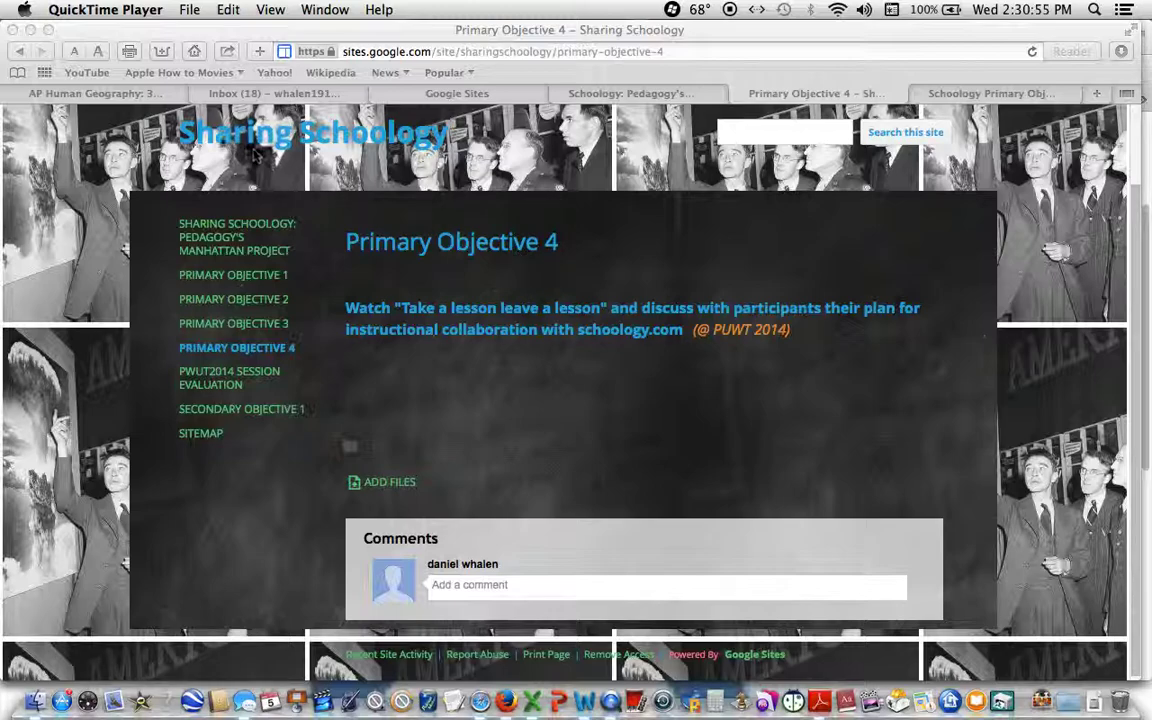
Switch from the Google Sites page to the AP Human Geography: 3-B course materials in Schoology.
left_click(136, 96)
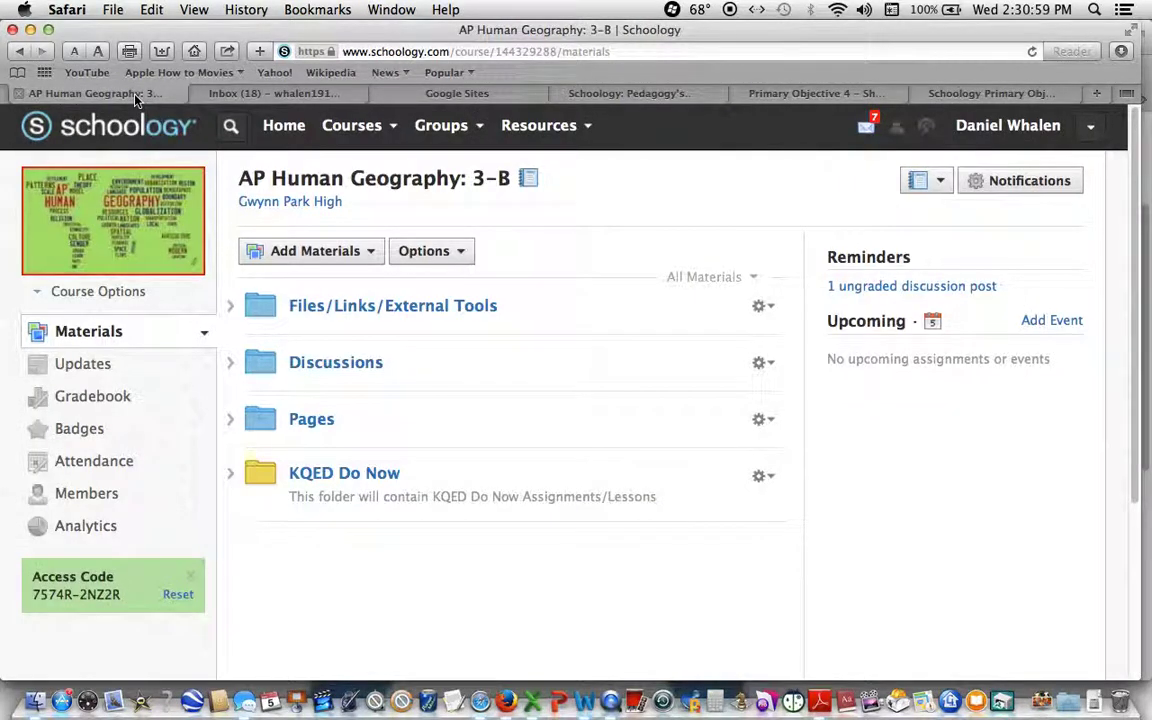
In the Pages folder, choose Save to Resources for the Unit 2 Population Studies folder.
left_click(322, 428)
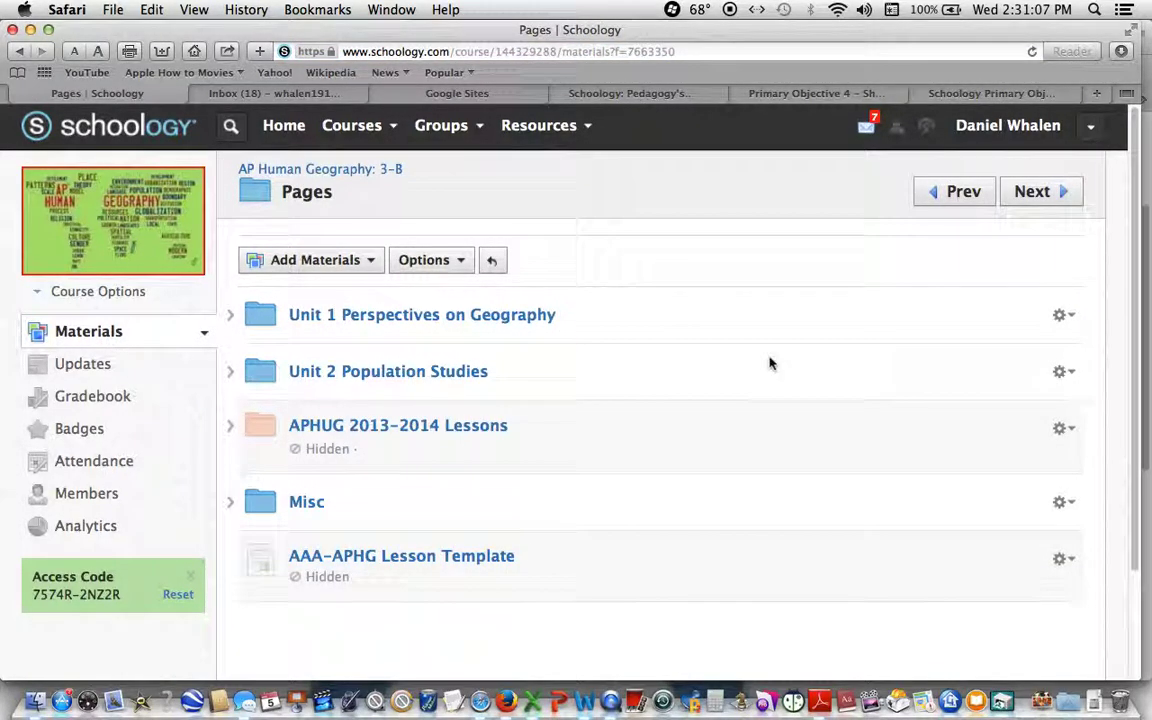
left_click(1062, 373)
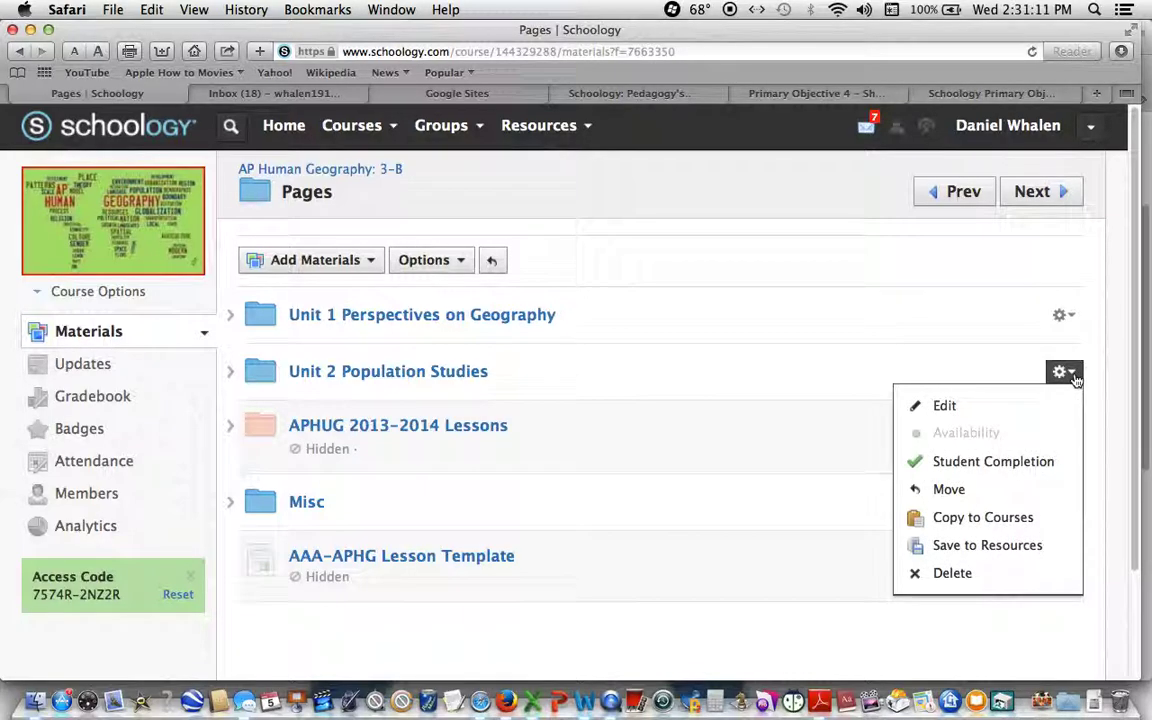
left_click(1017, 550)
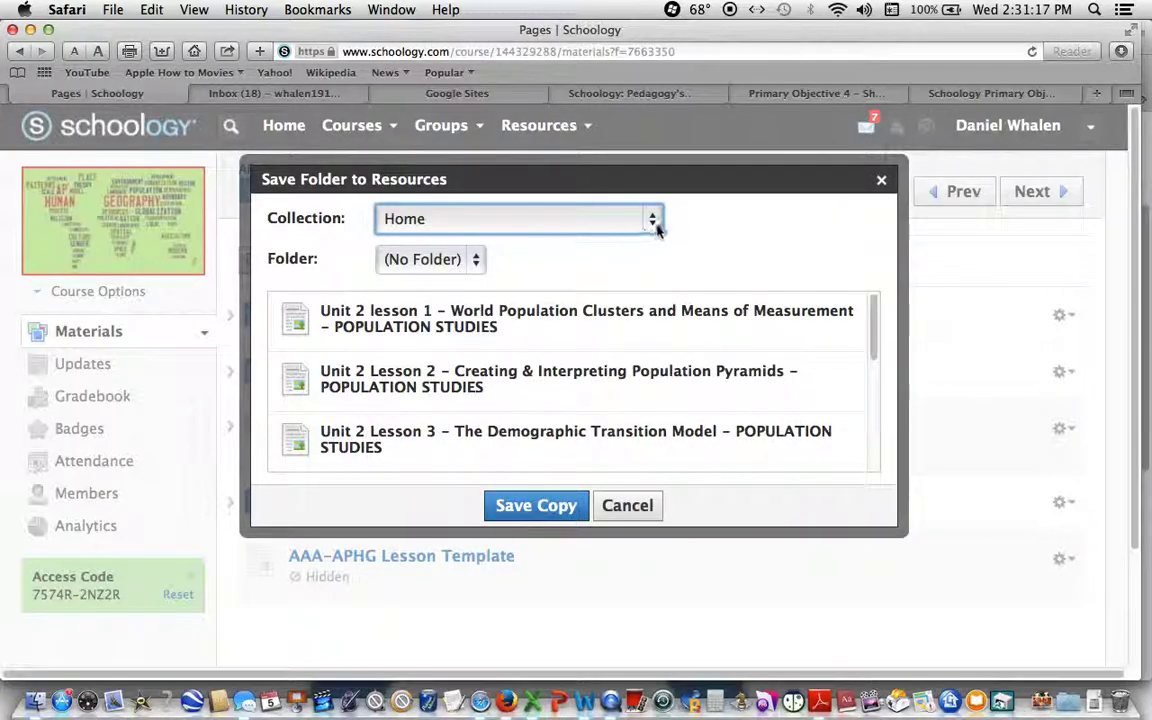
Save a copy of Unit 2 Population Studies to the PGCPS – Intentional Collaboration collection, with (No Folder).
left_click(655, 225)
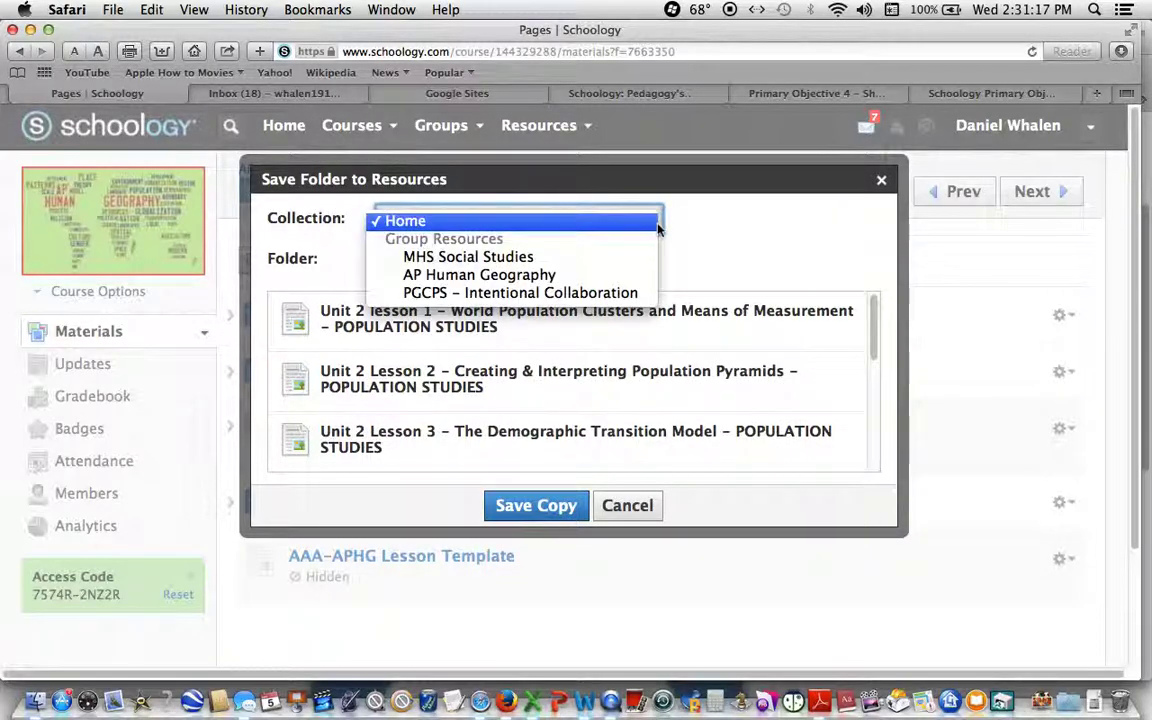
left_click(579, 293)
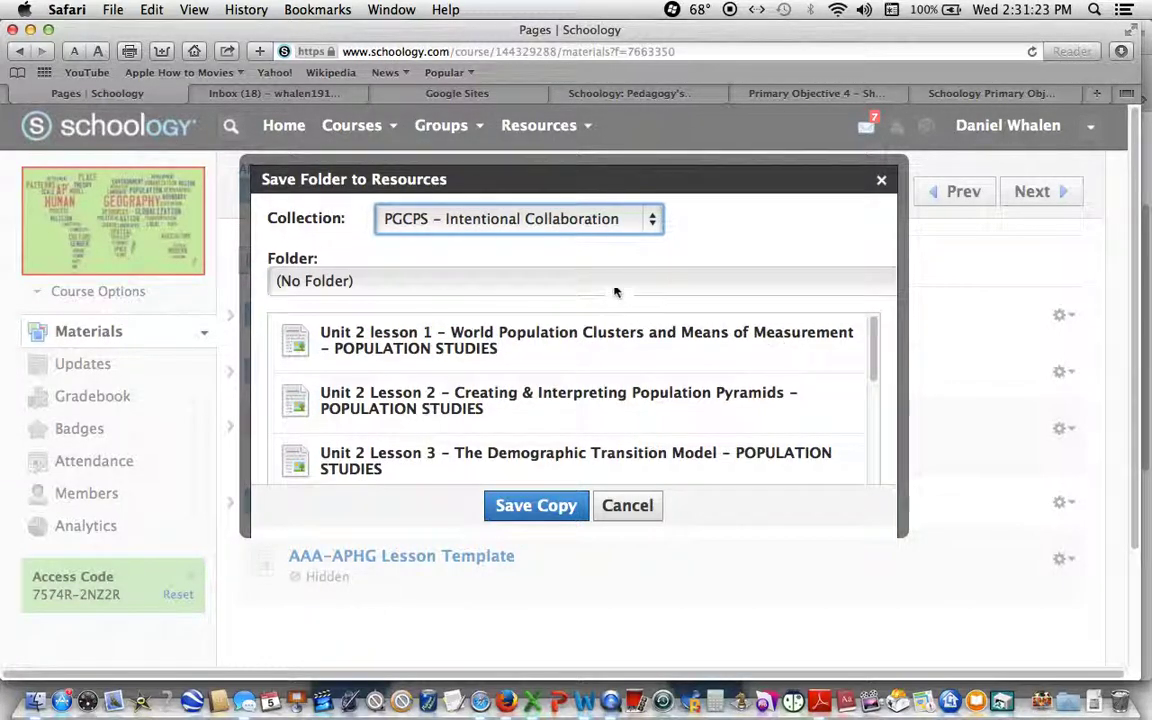
left_click(608, 282)
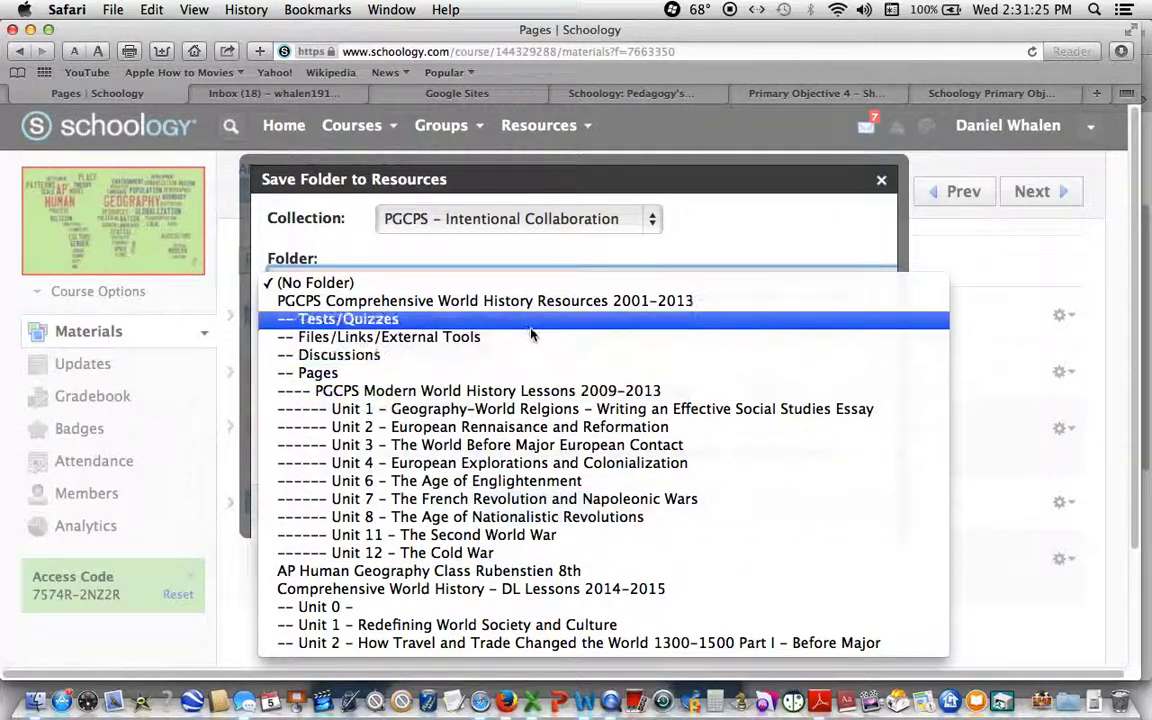
left_click(441, 285)
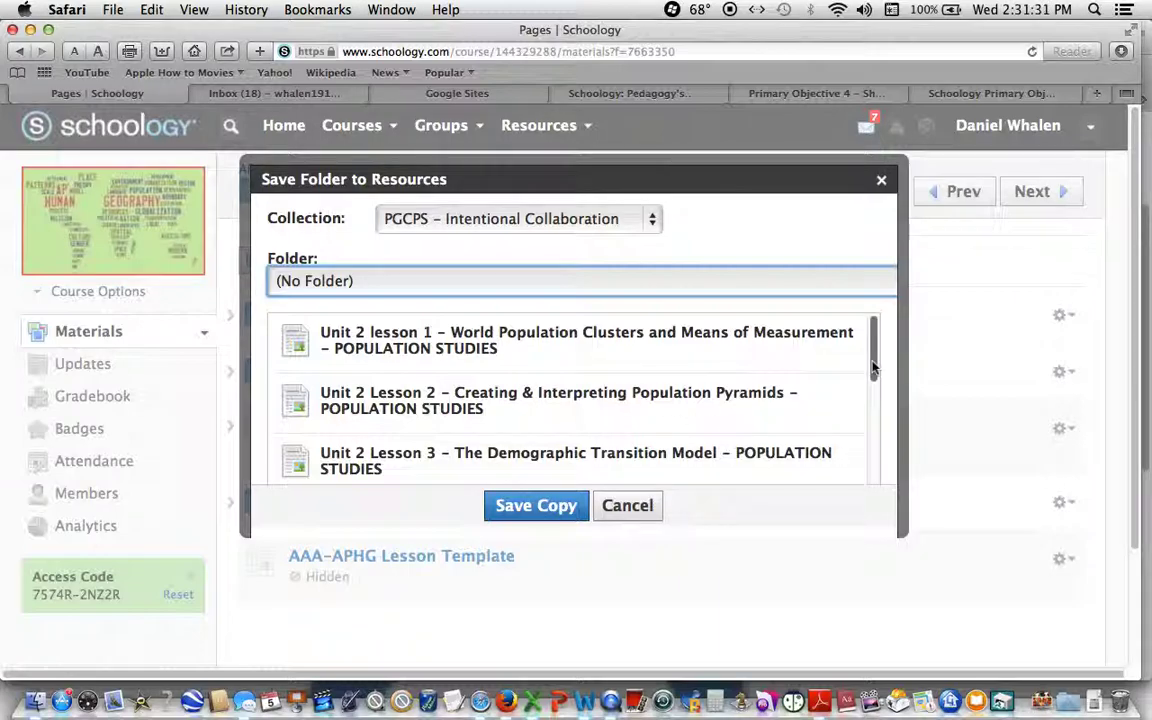
left_click_drag(872, 368, 873, 474)
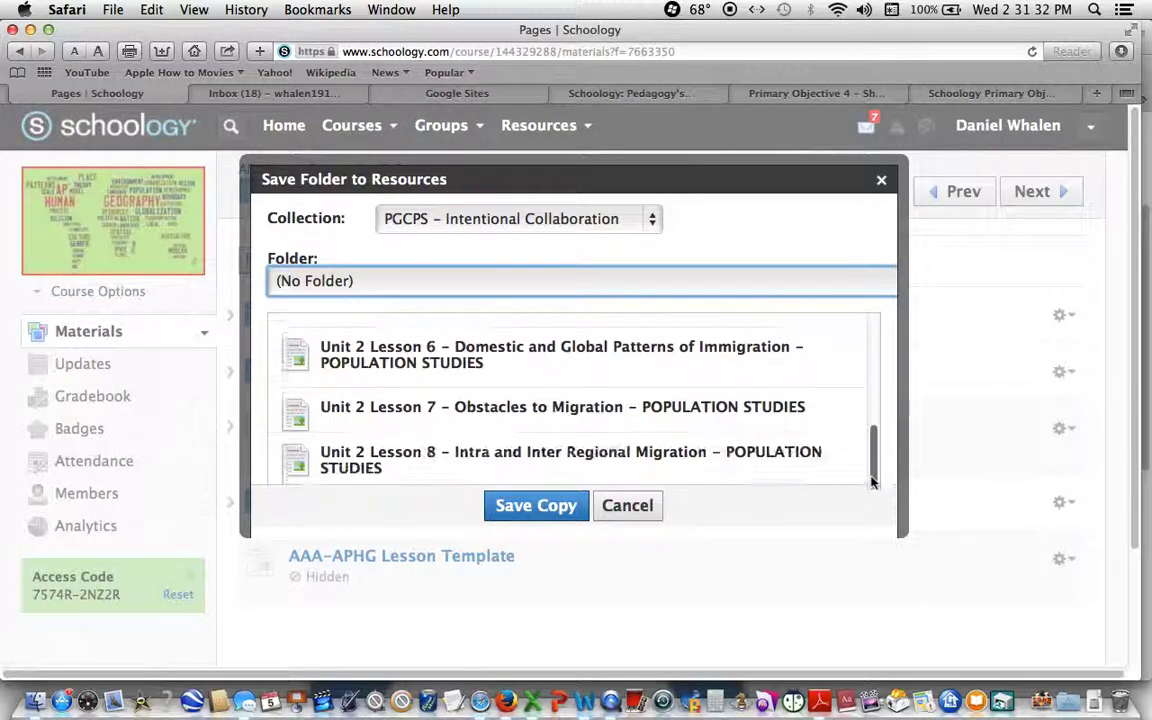
left_click(560, 522)
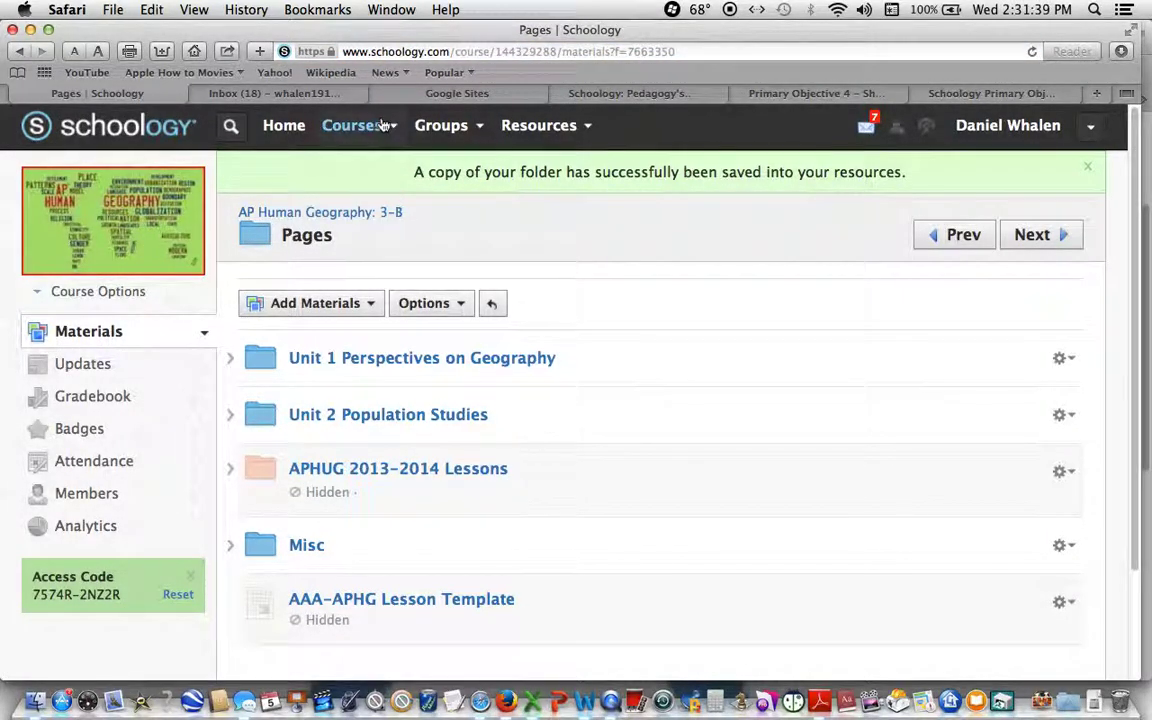
Go to the PGCPS – Intentional Collaboration group's Resources, which list its four folders including Unit 2.
left_click(484, 128)
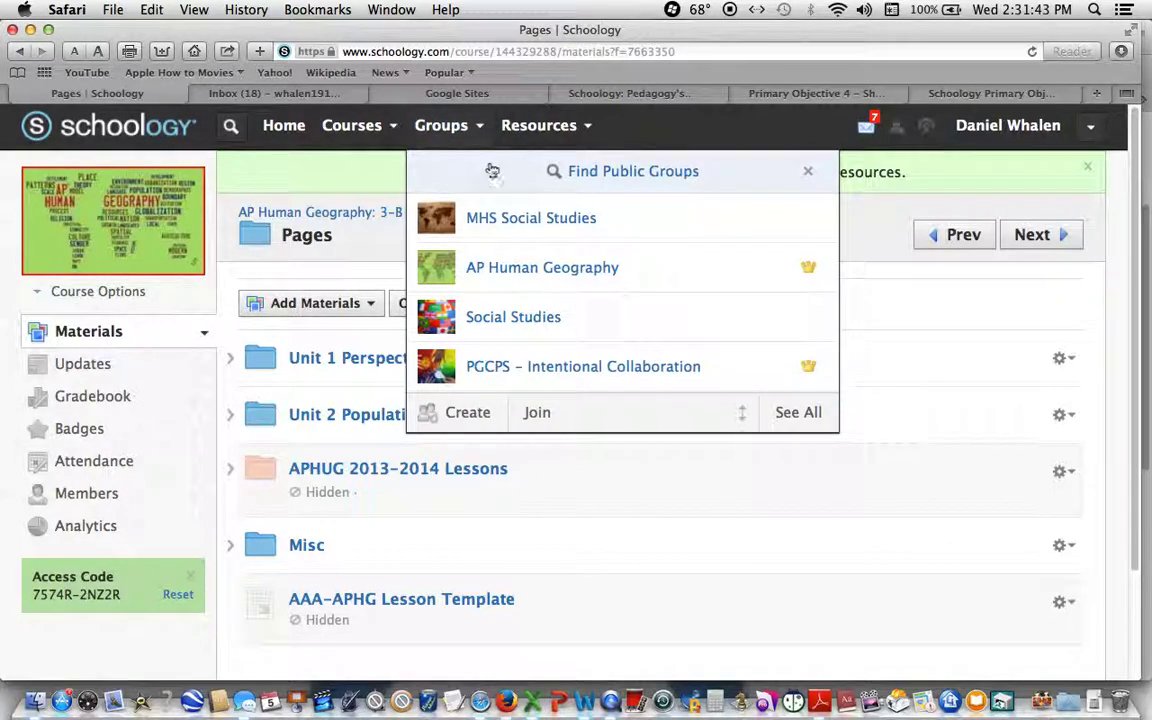
left_click(597, 370)
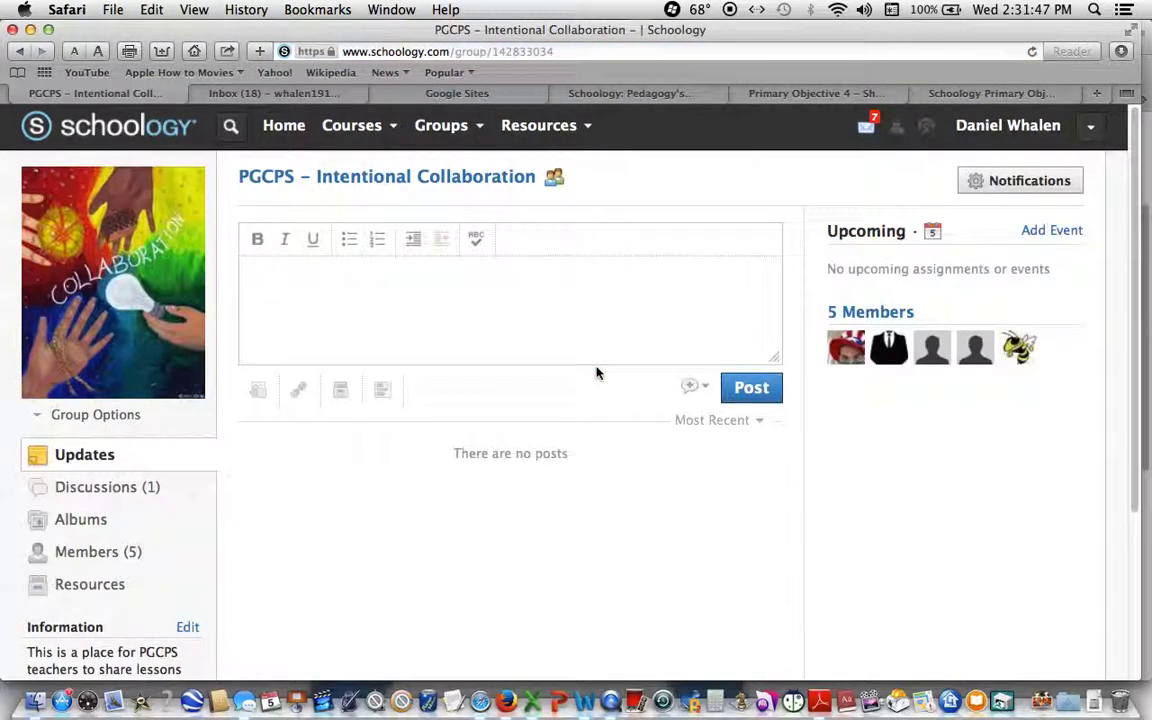
left_click(120, 586)
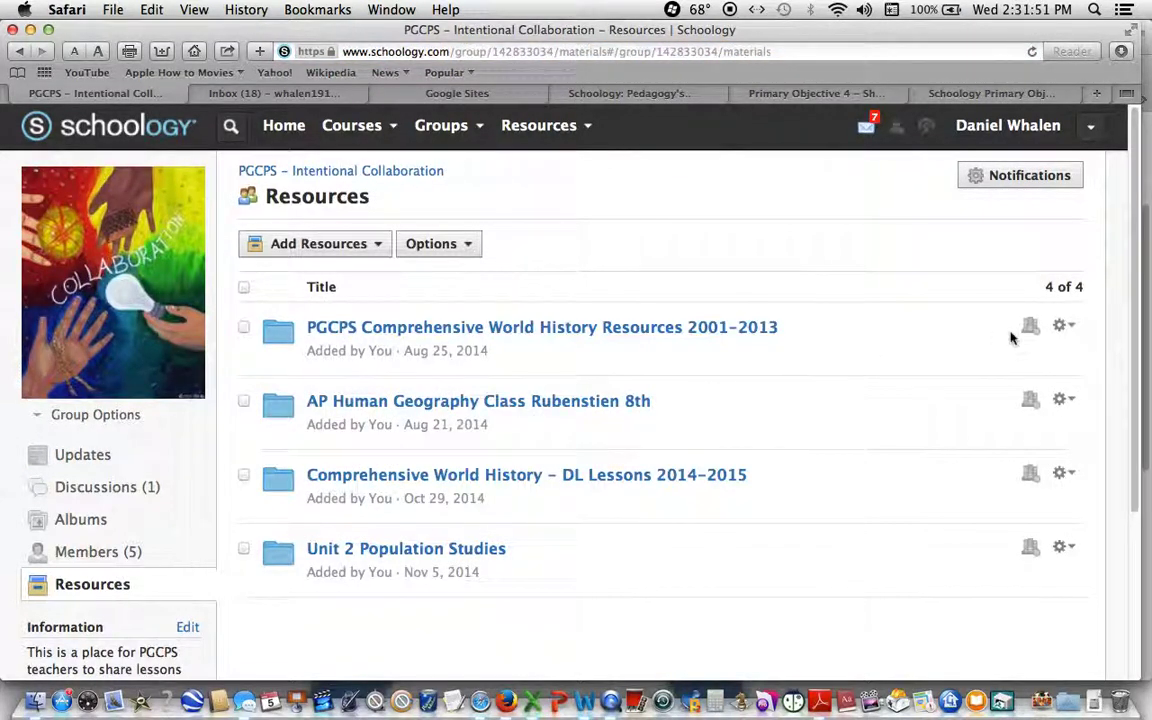
scroll(1139, 279, "down", 3)
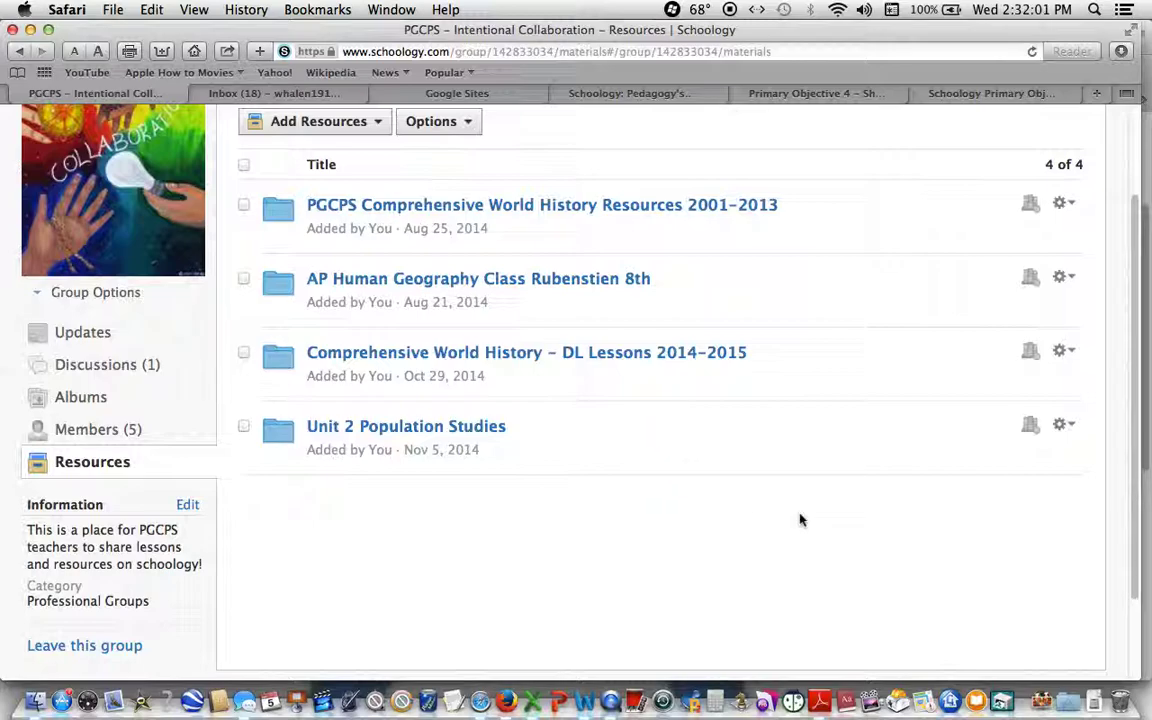
Start copying the Unit 2 Population Studies resource and review the collection and folder choices.
left_click(1077, 428)
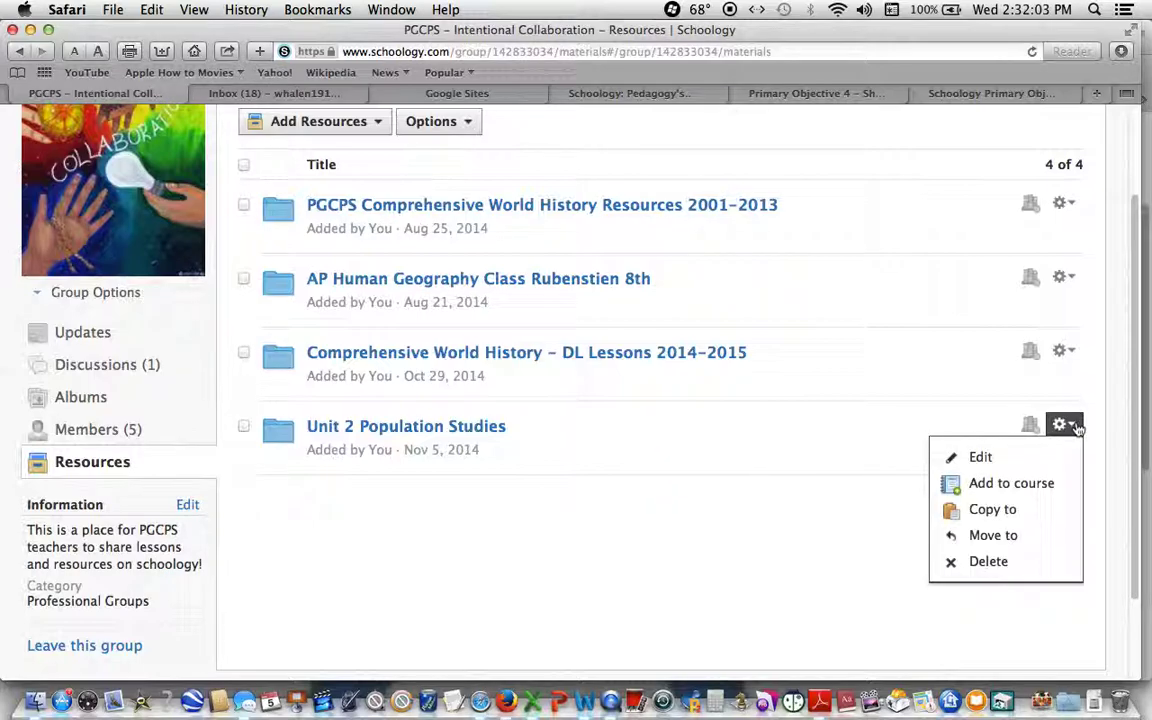
left_click(1008, 509)
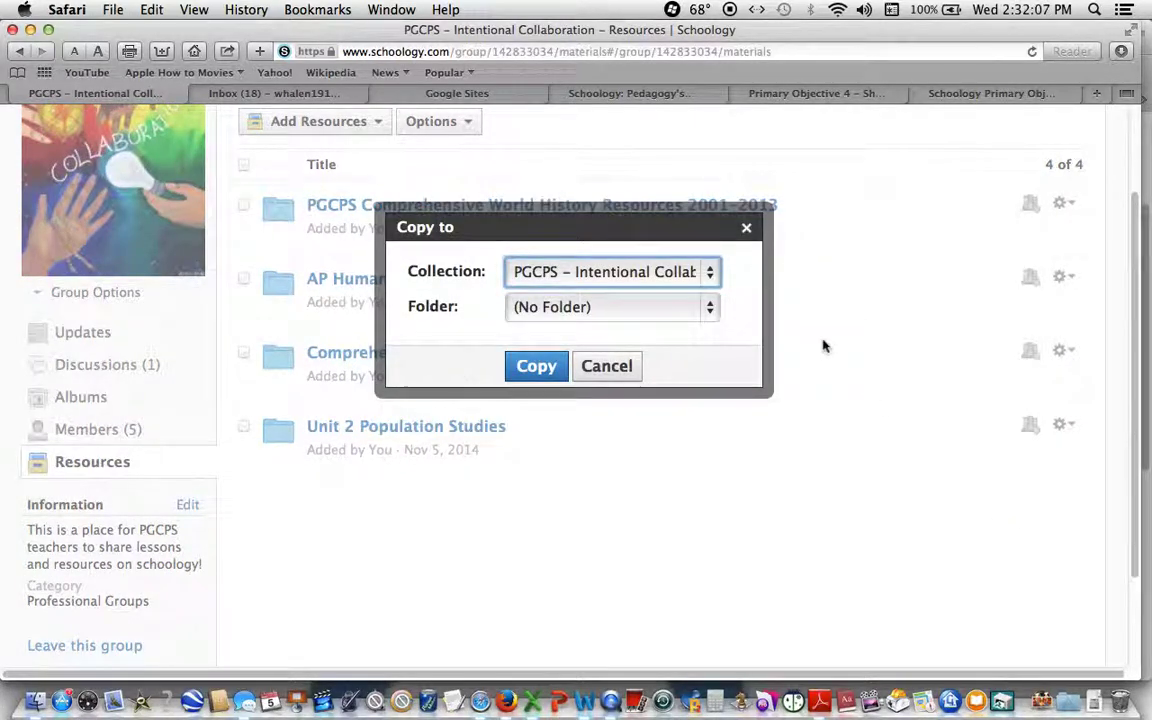
left_click(712, 282)
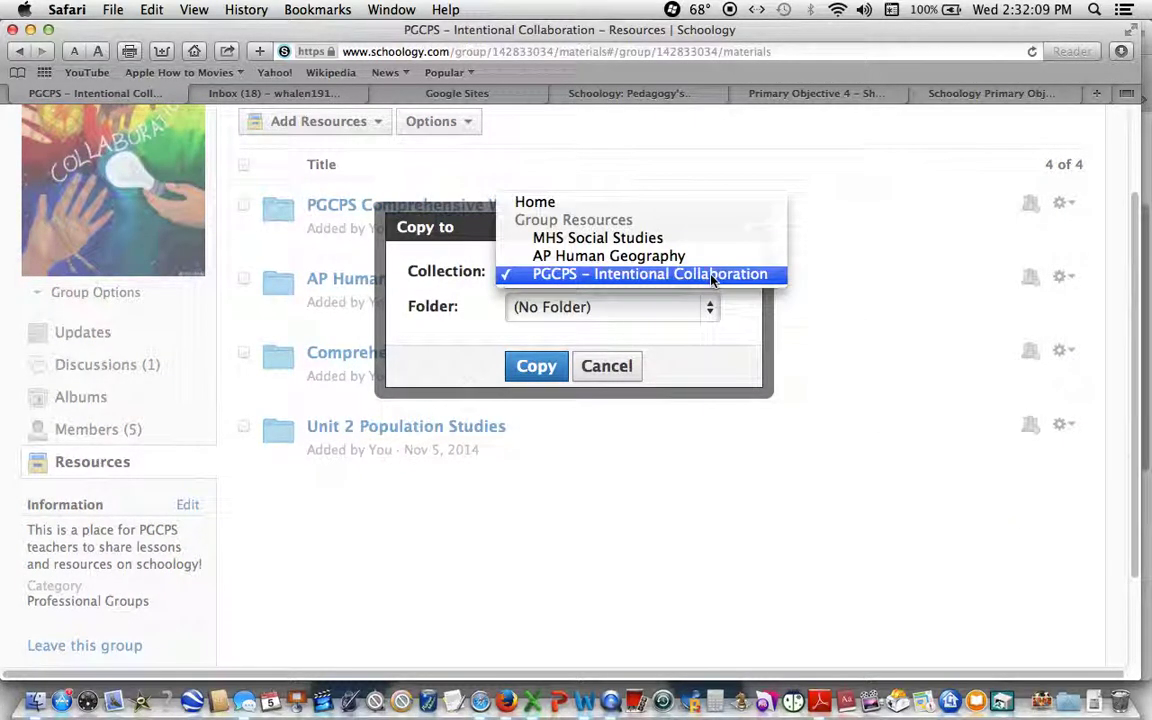
left_click(713, 279)
left_click(710, 306)
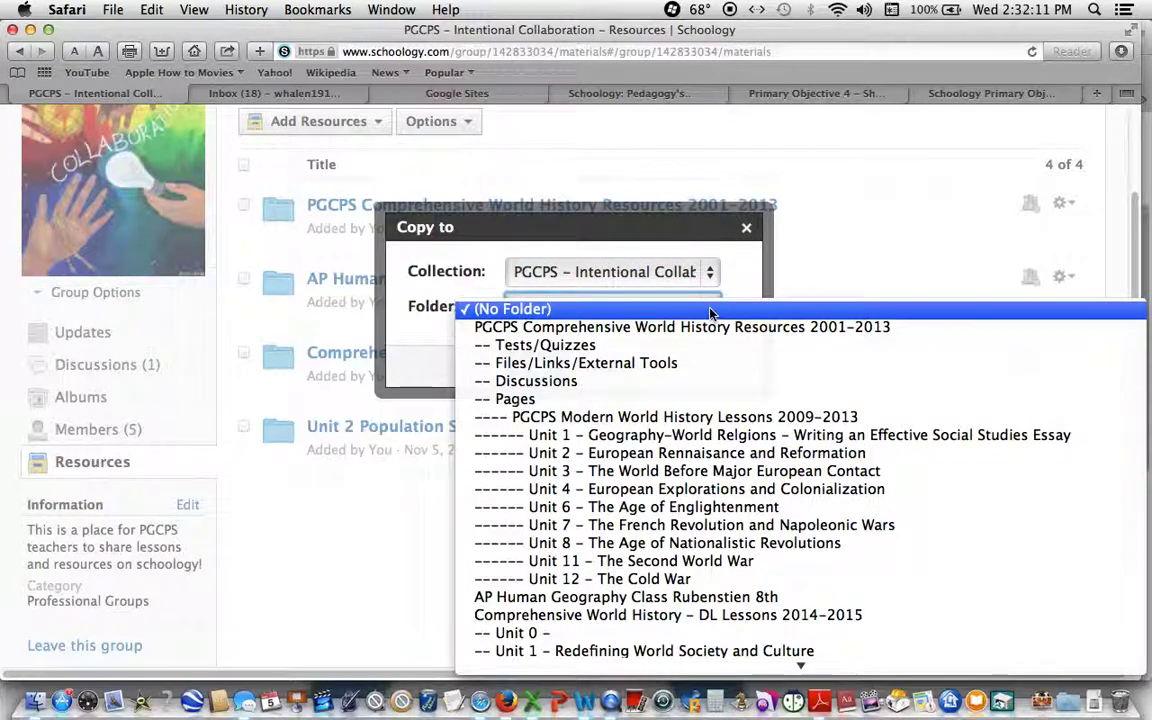
left_click(709, 279)
Switch the destination collection to Home, then cancel the copy without copying anything.
left_click(709, 279)
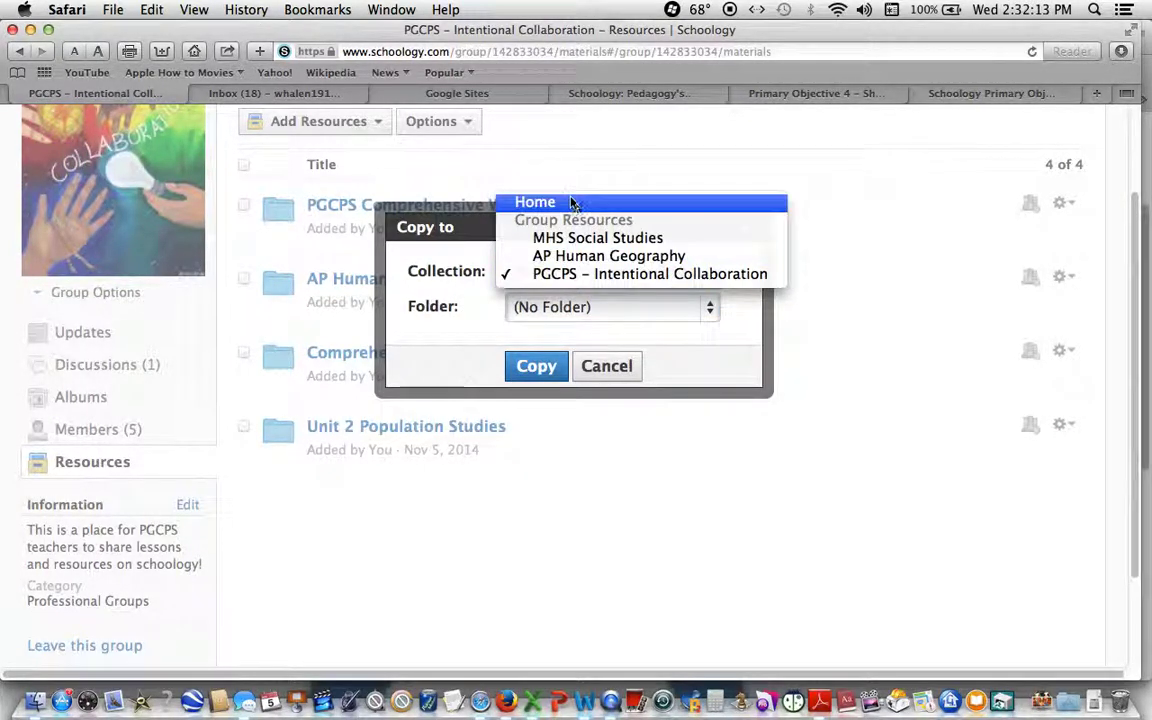
left_click(571, 200)
left_click(710, 309)
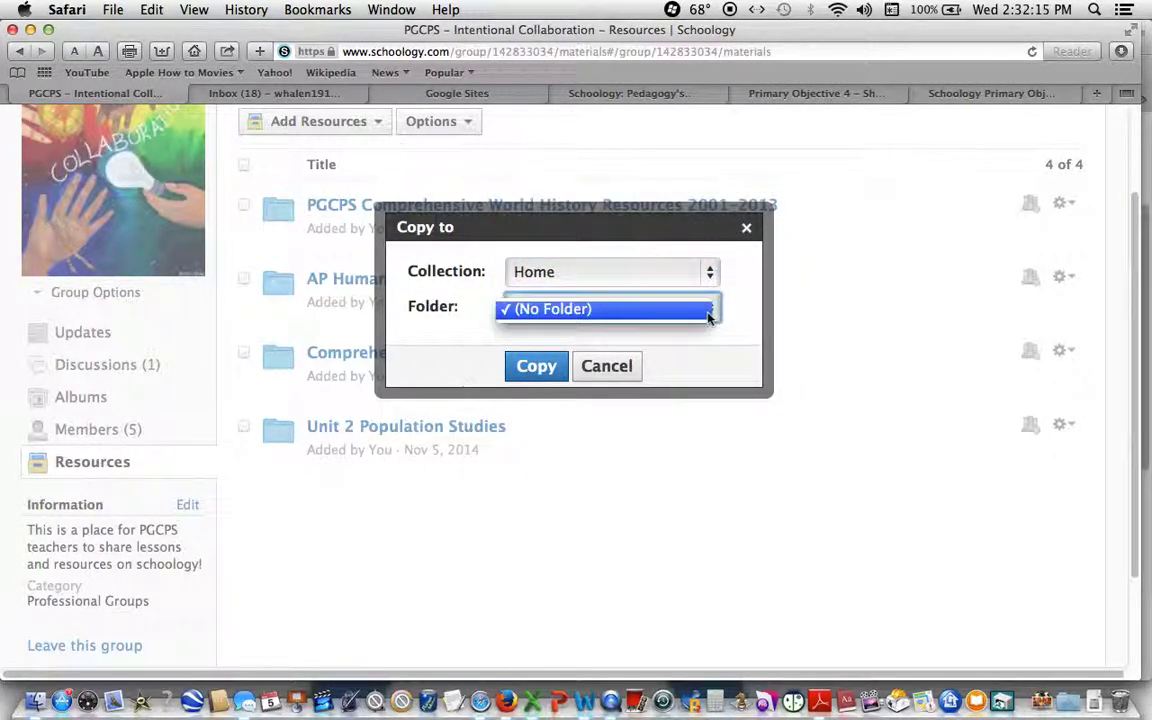
left_click(700, 310)
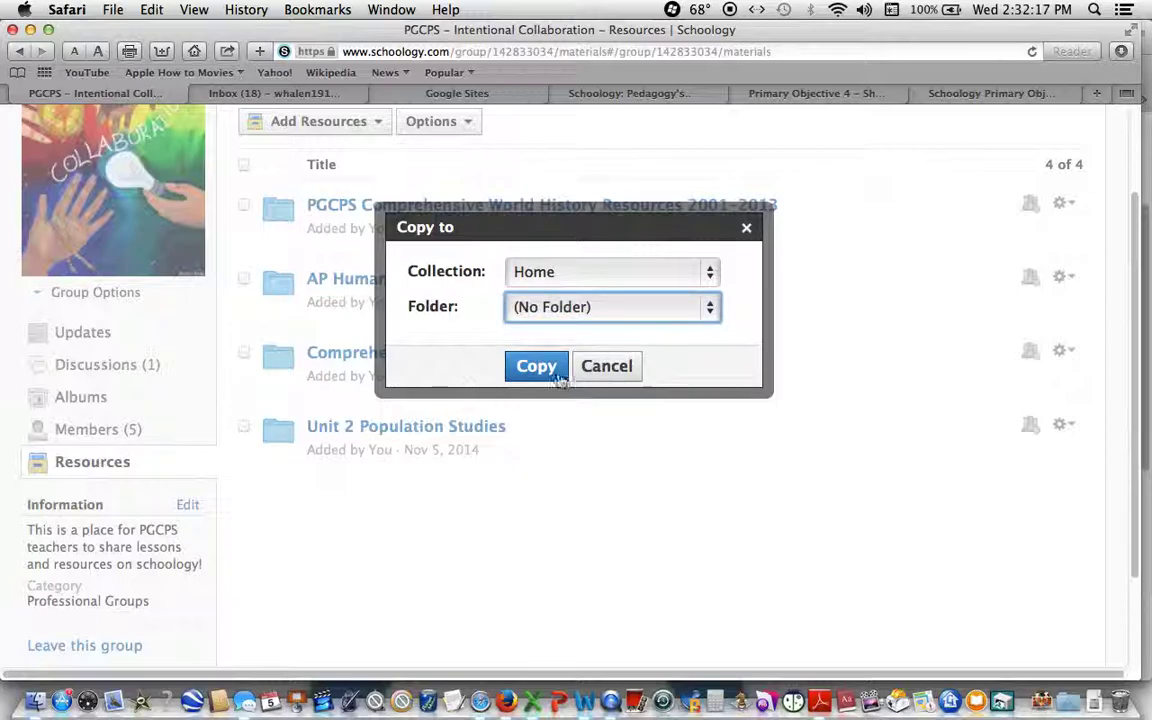
left_click(709, 271)
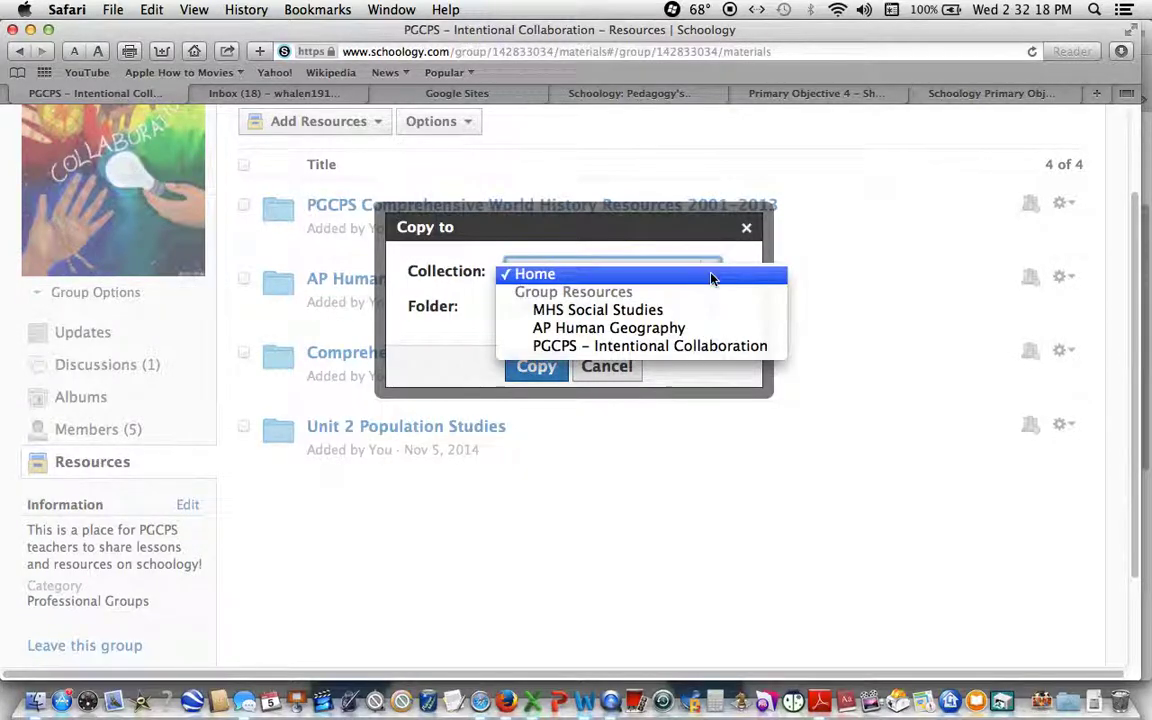
left_click(790, 392)
left_click(598, 372)
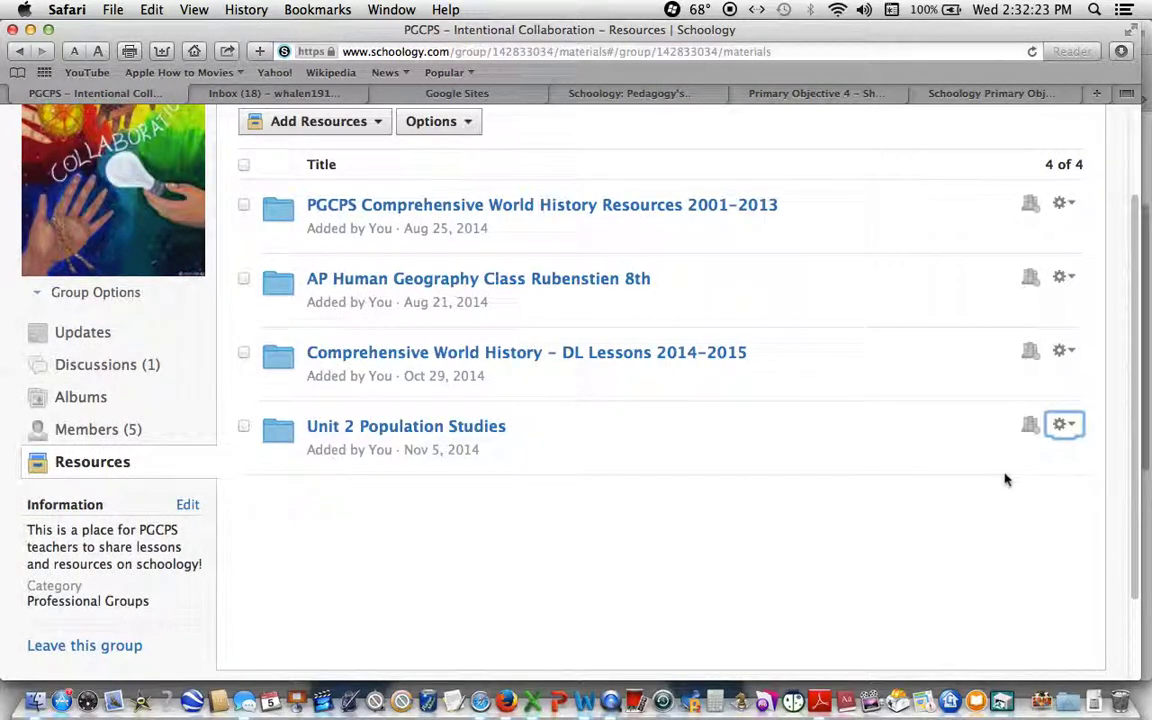
scroll(1124, 390, "up", 3)
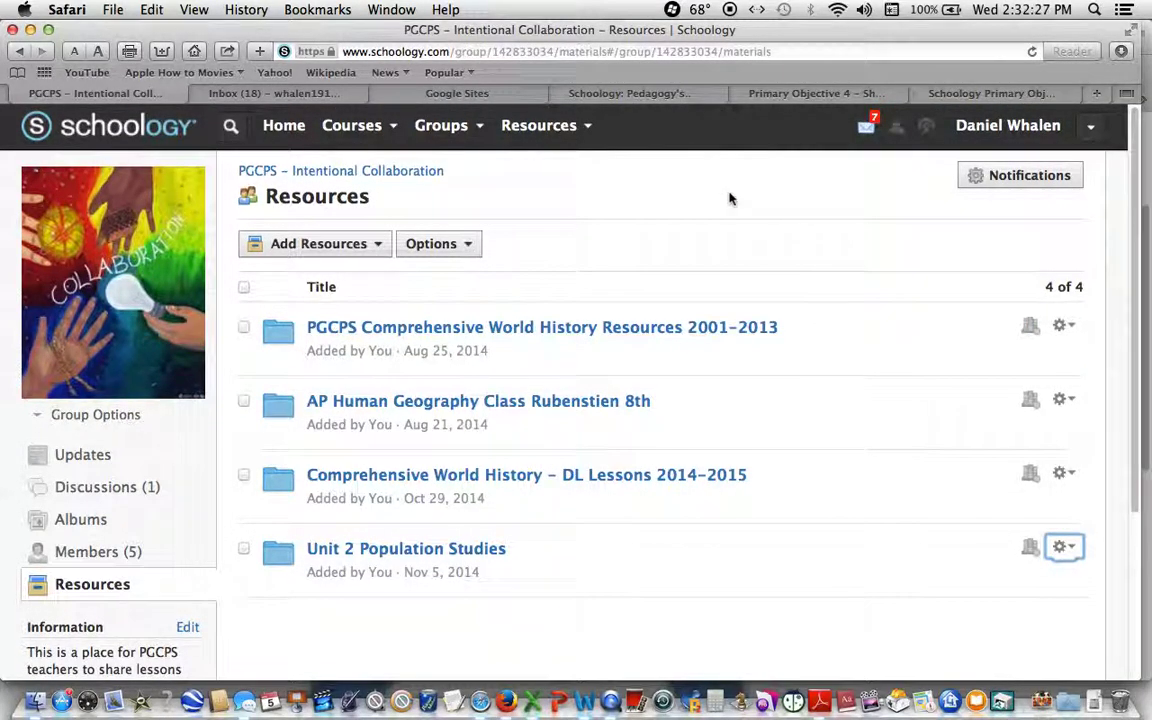
Go to the AP World History: 1-A course and choose Import from Resources under Add Materials.
left_click(396, 128)
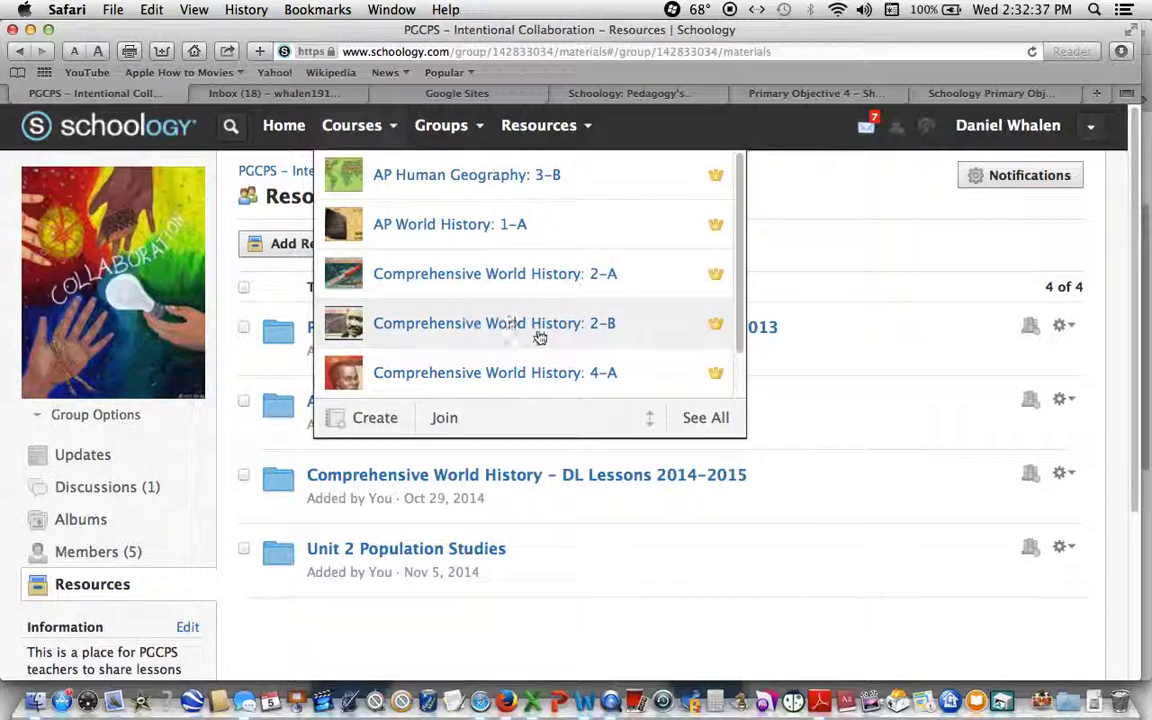
left_click(503, 229)
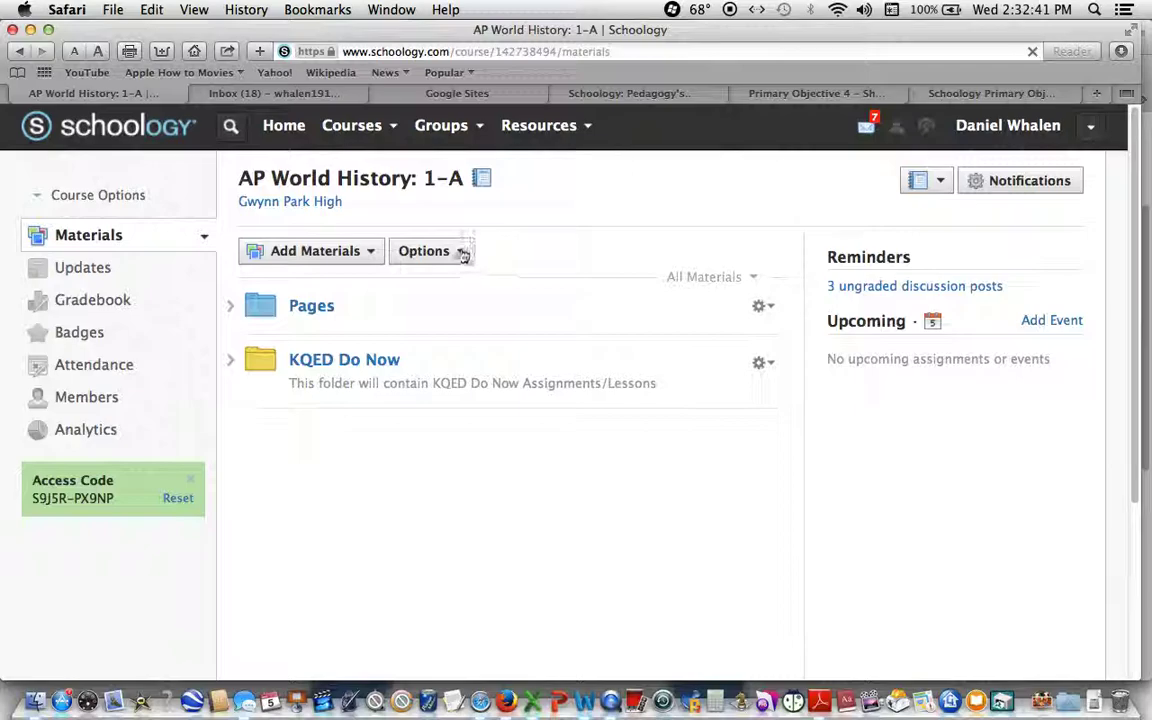
left_click(462, 254)
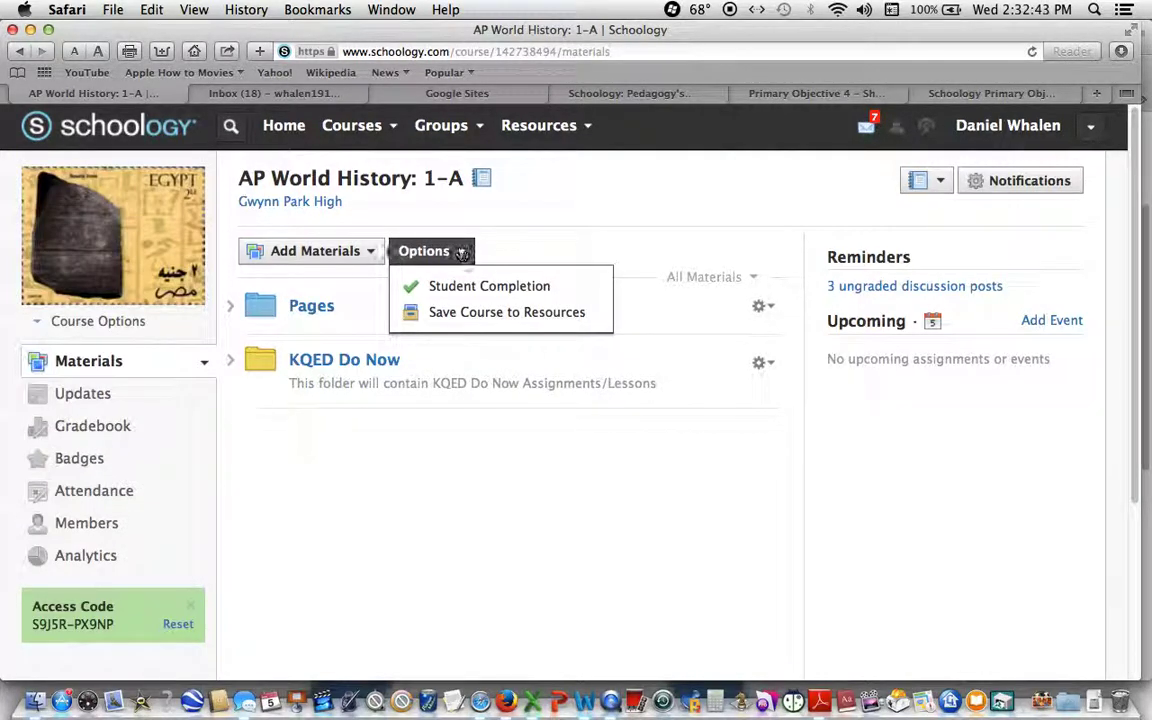
left_click(374, 252)
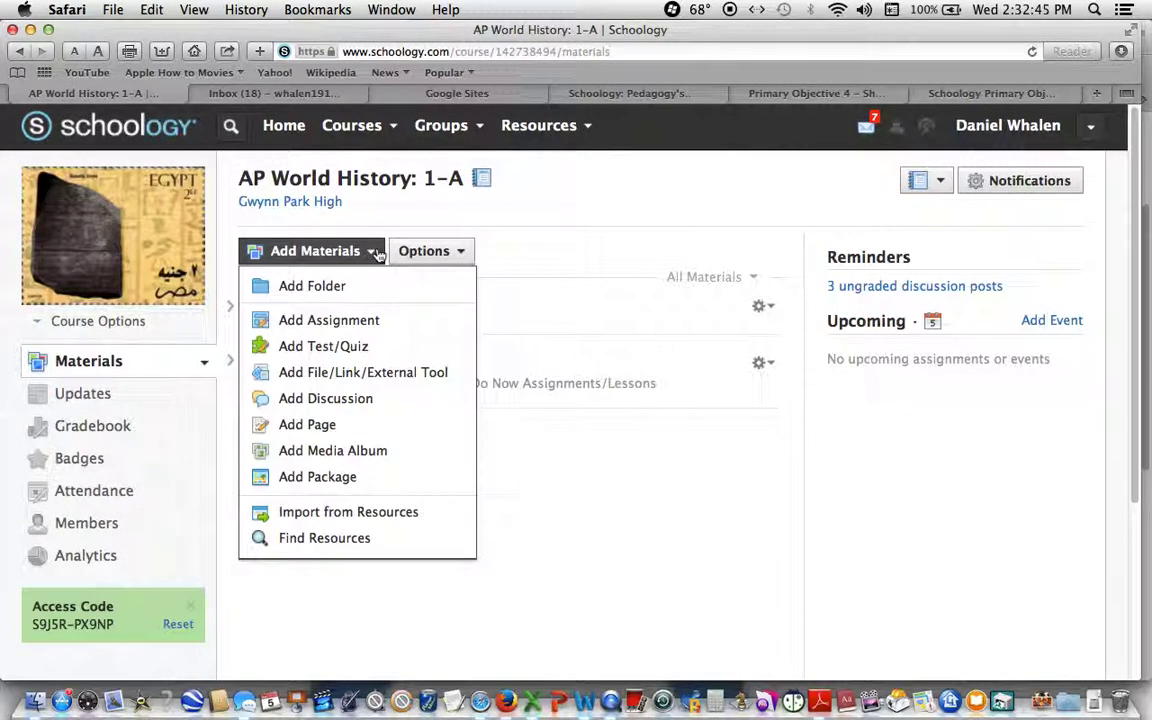
left_click(380, 516)
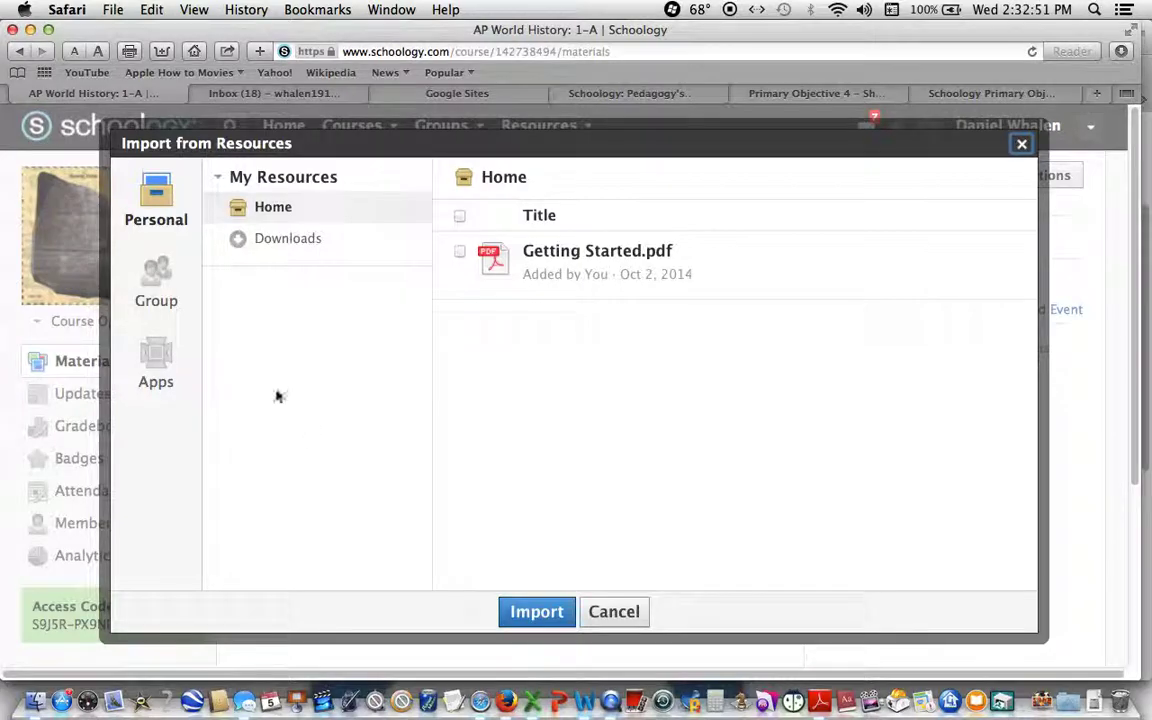
Import the Unit 2 Population Studies folder with all its lessons from the PGCPS – Intentional Collaboration group's resources.
left_click(166, 287)
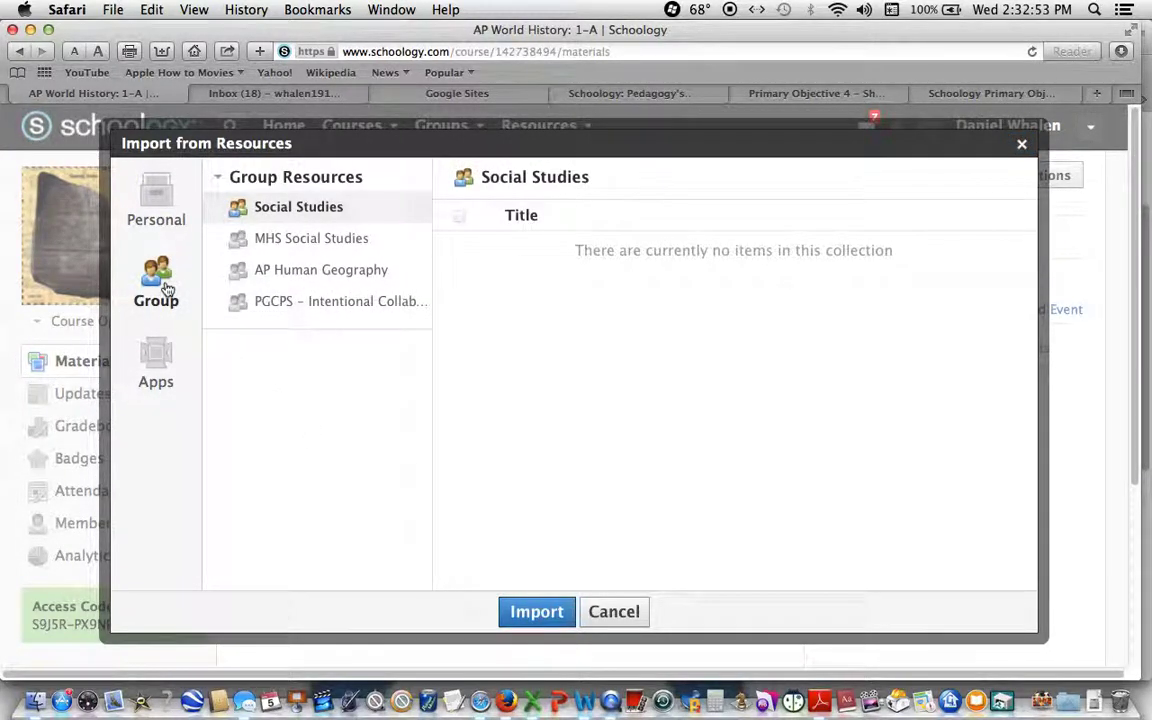
left_click(292, 305)
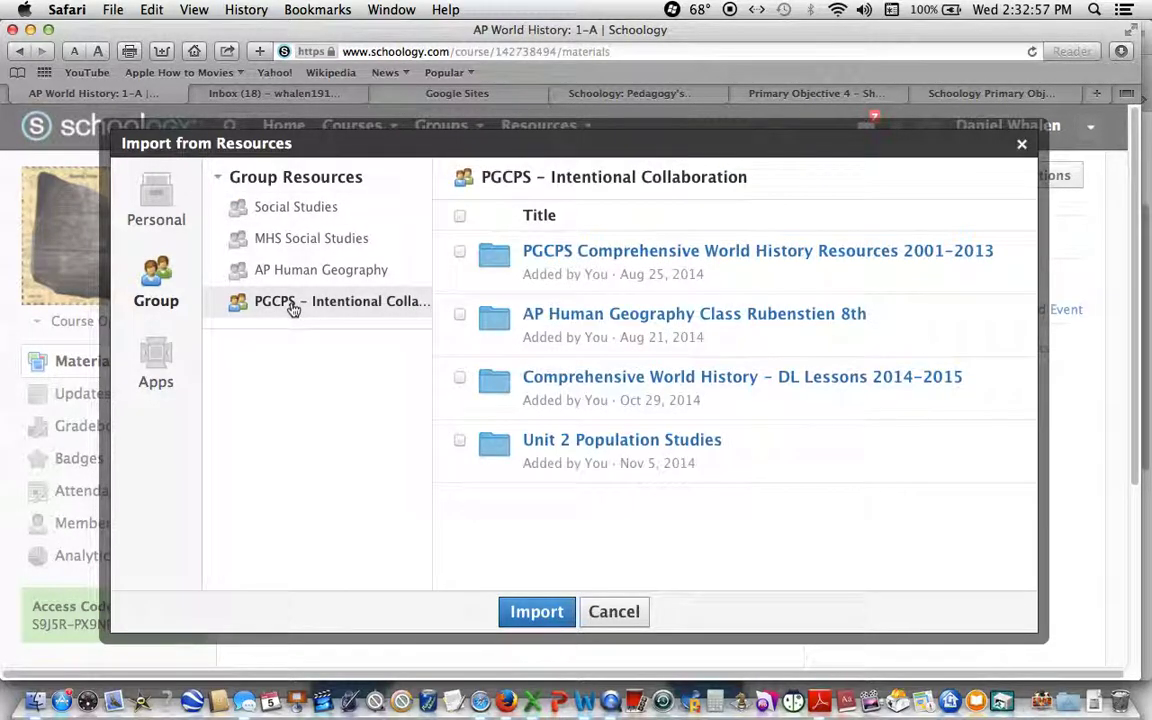
left_click(460, 441)
left_click(537, 613)
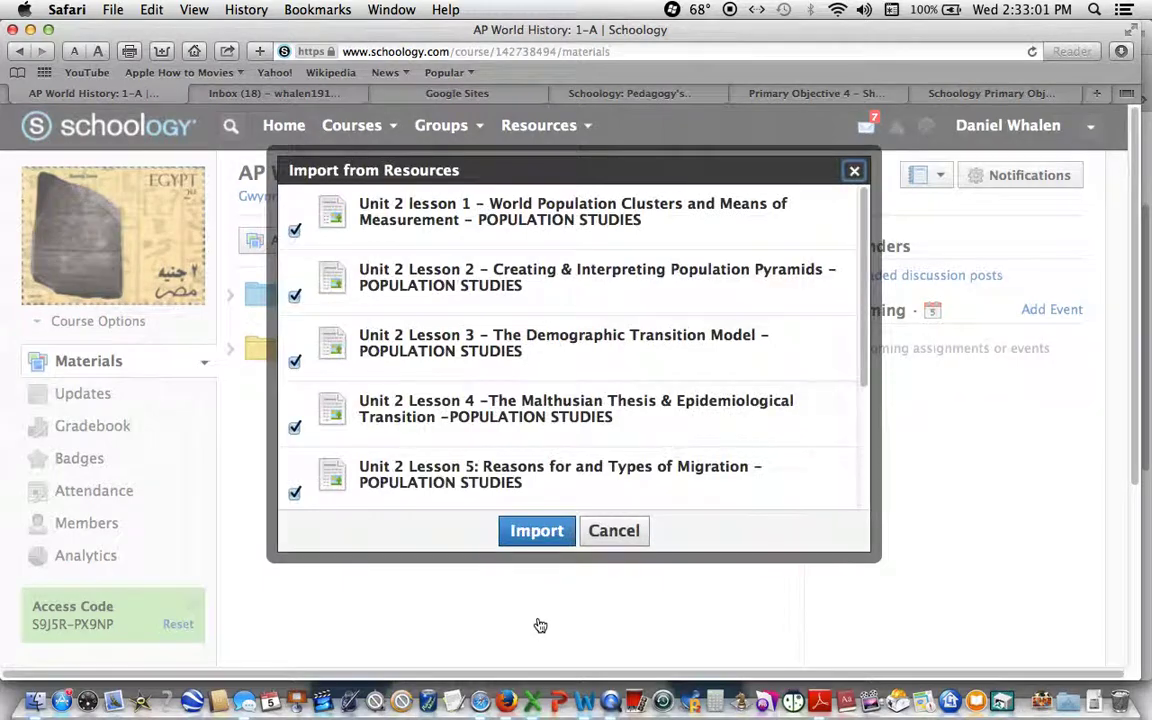
left_click(535, 532)
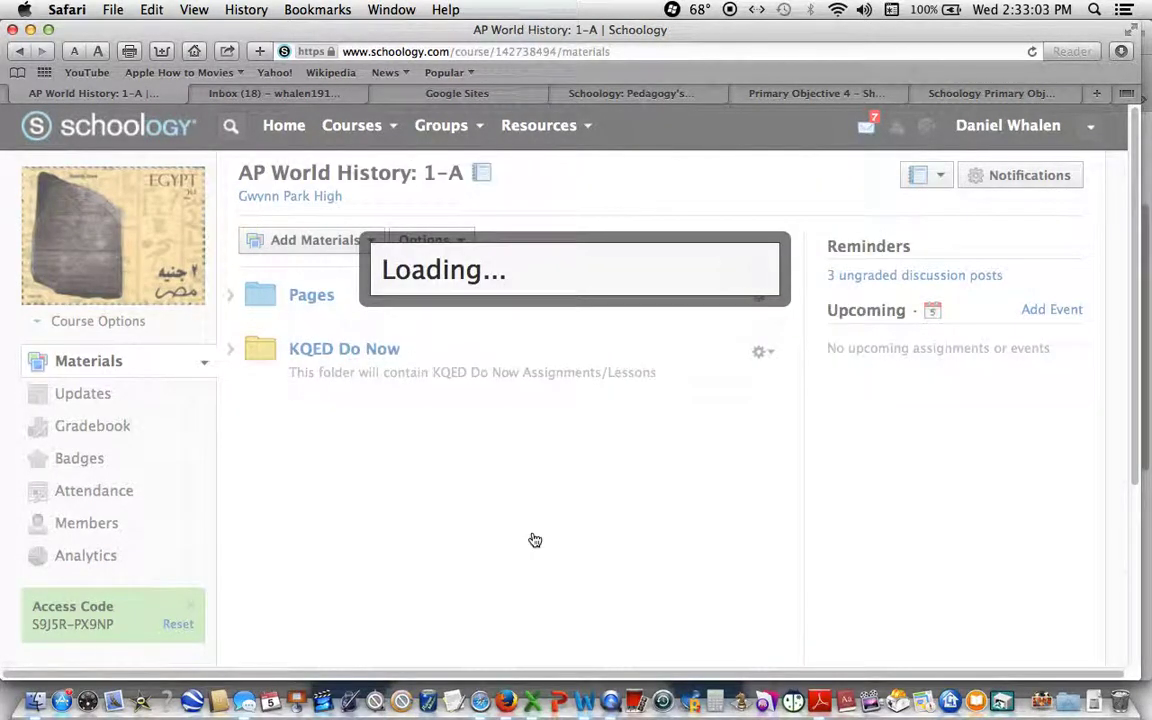